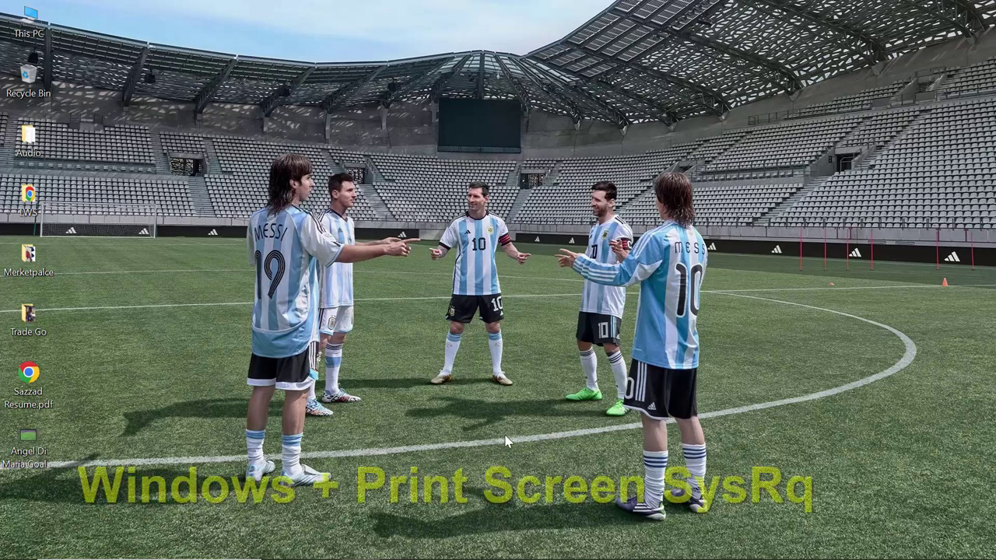
# Step: Search Google for 'sports' and scroll down to the Sports Illustrated and Sky Sports results
pyautogui.click(633, 545)
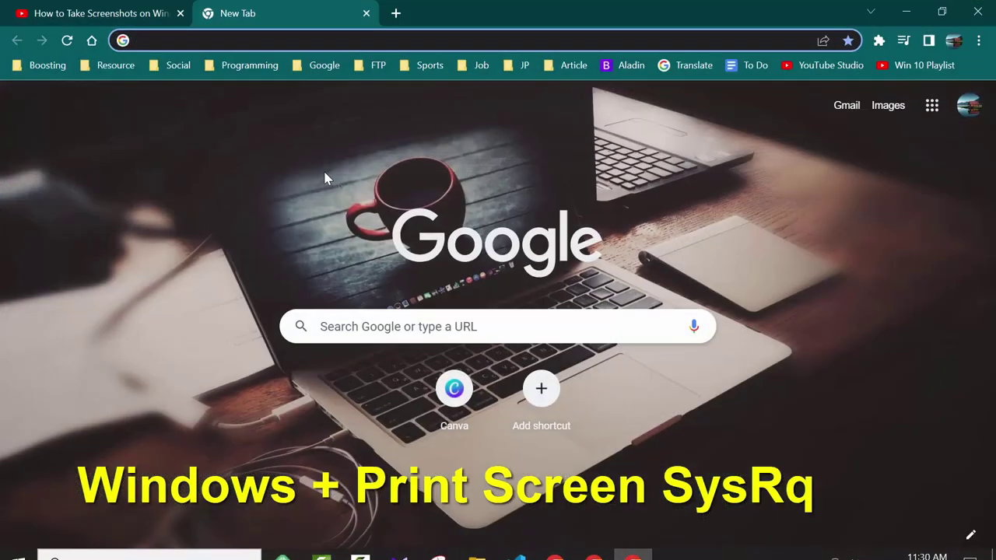
pyautogui.click(594, 545)
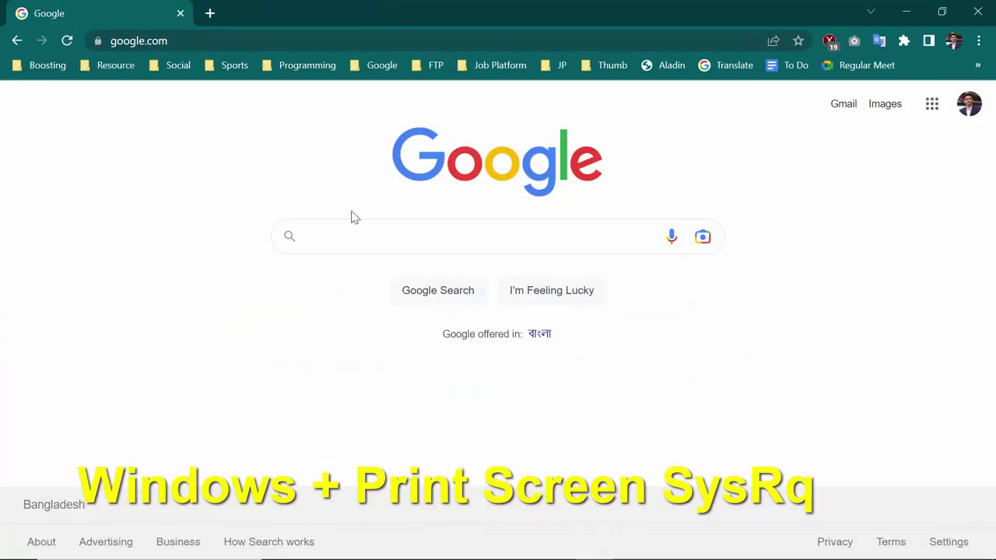
pyautogui.click(351, 234)
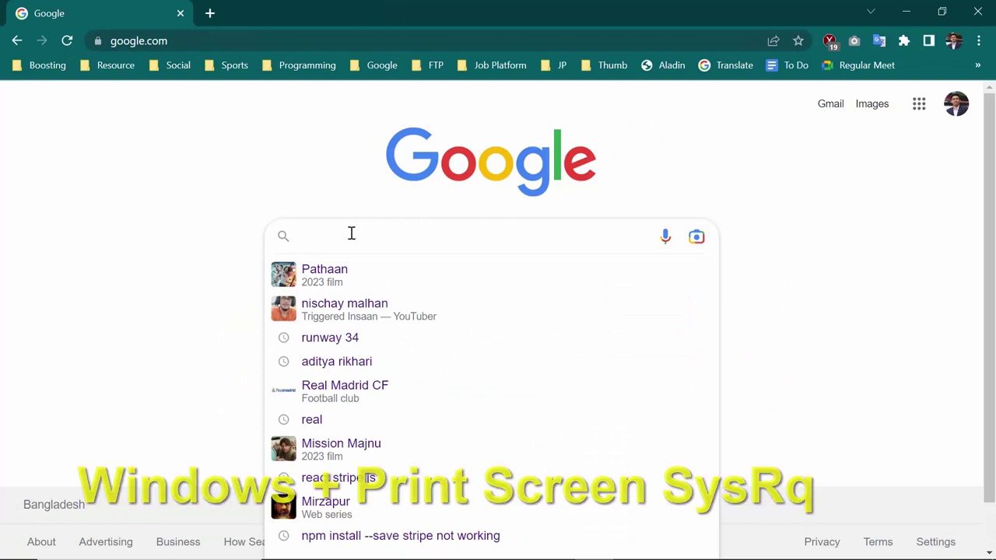
pyautogui.write('sp')
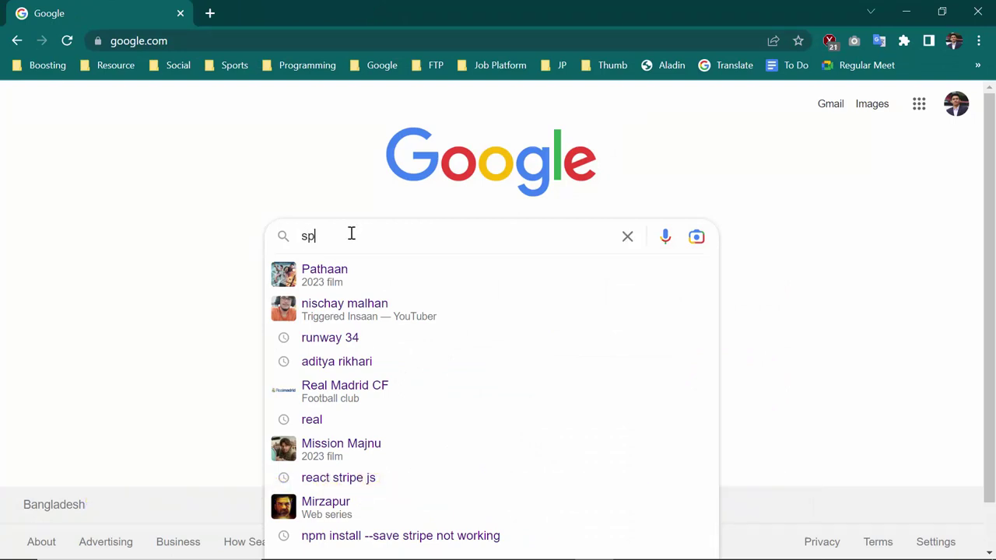
pyautogui.write('orts')
pyautogui.press('Return')
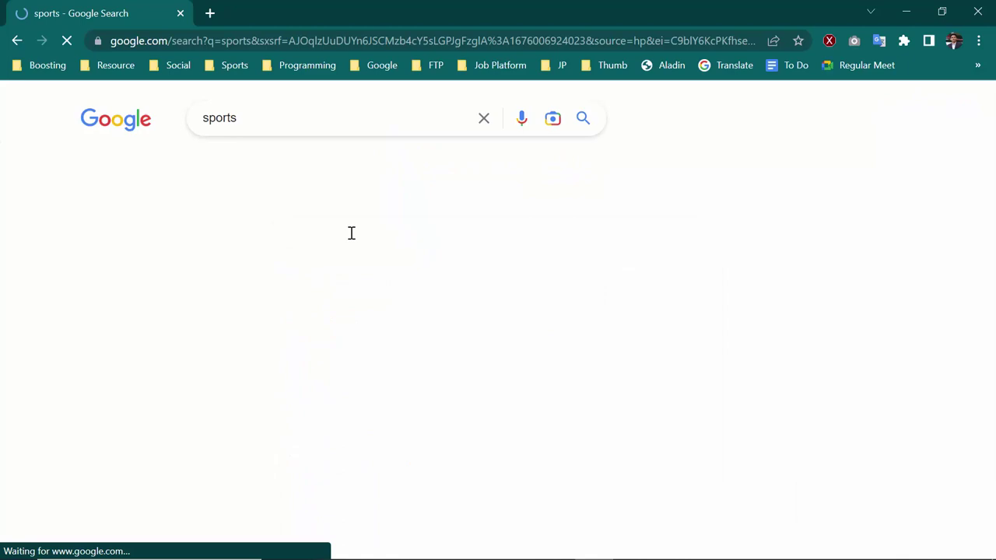
pyautogui.scroll(-4, 363, 270)
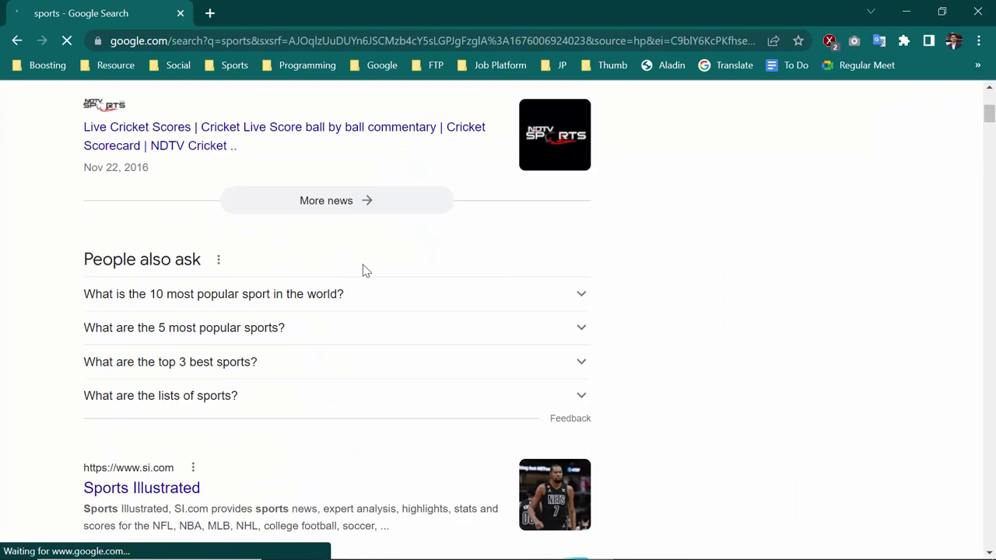
pyautogui.scroll(-4, 394, 296)
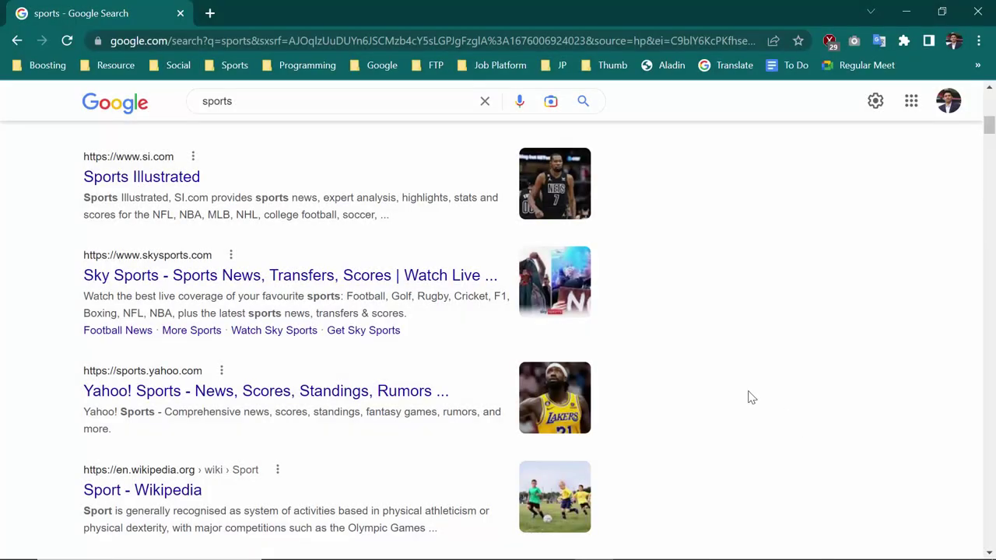
pyautogui.moveTo(740, 558)
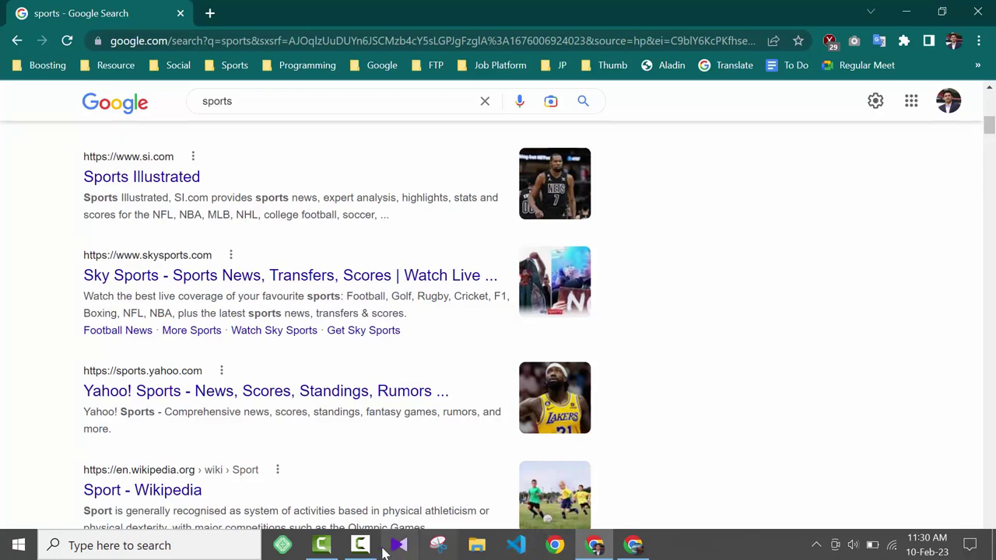
# Step: Go to Pictures > Screenshots in File Explorer and open Screenshot (480).png
pyautogui.click(478, 546)
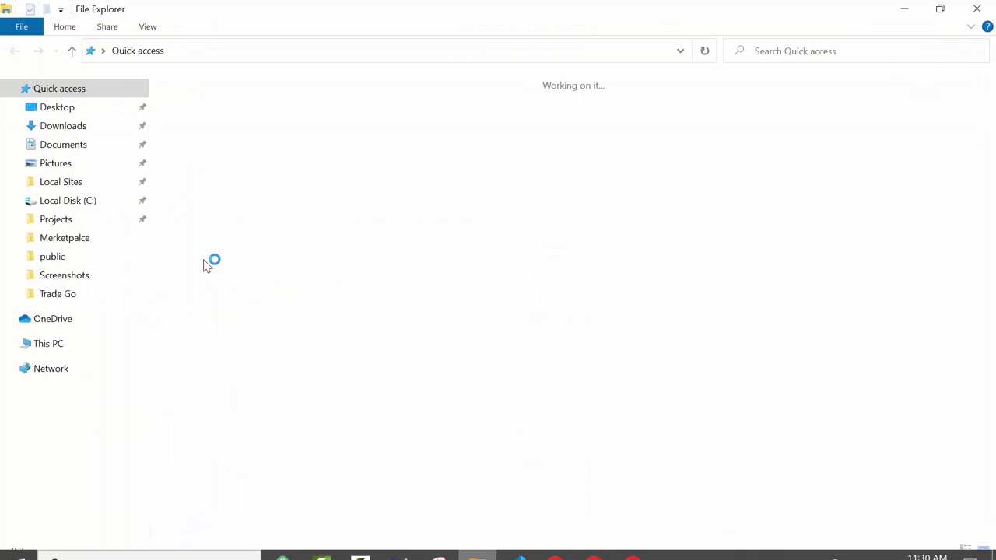
pyautogui.click(69, 165)
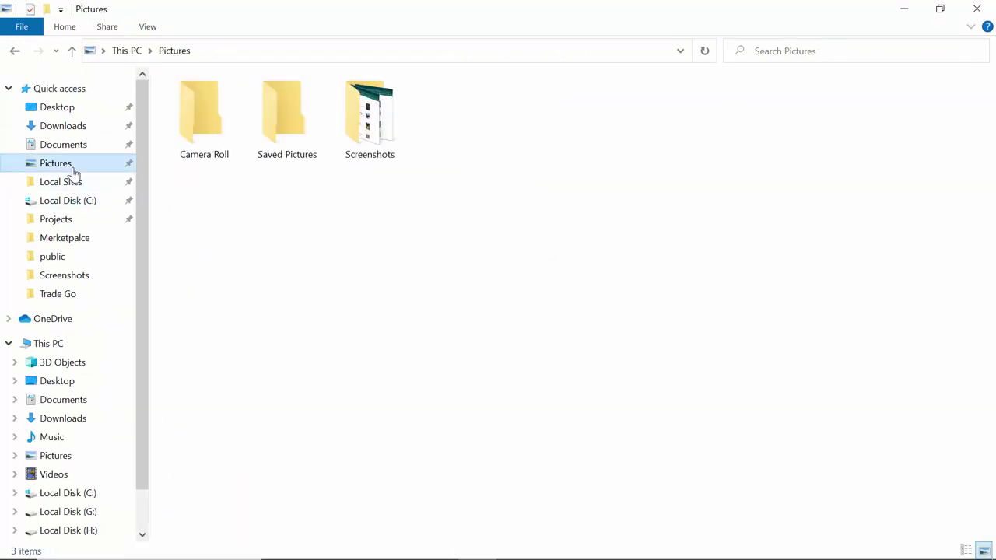
pyautogui.doubleClick(389, 136)
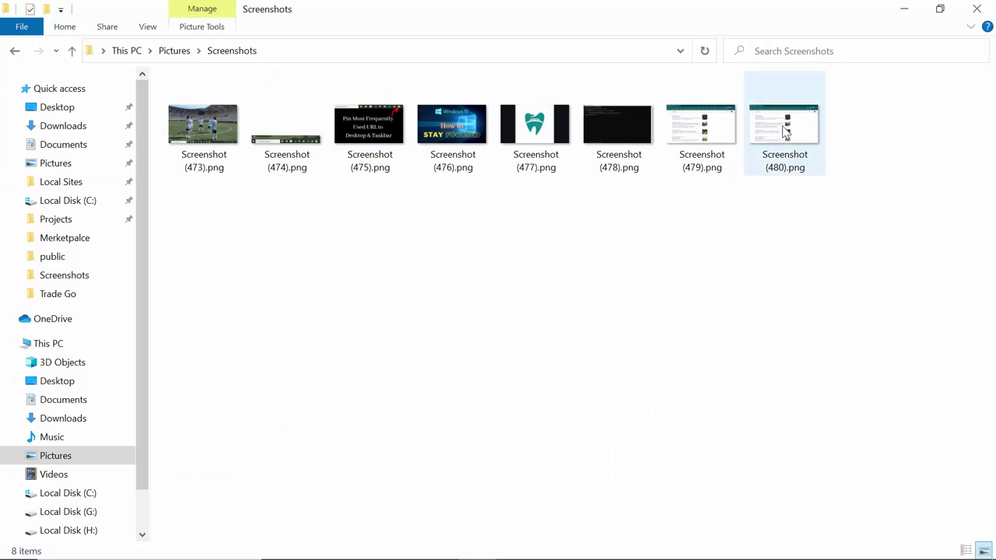
pyautogui.click(776, 132)
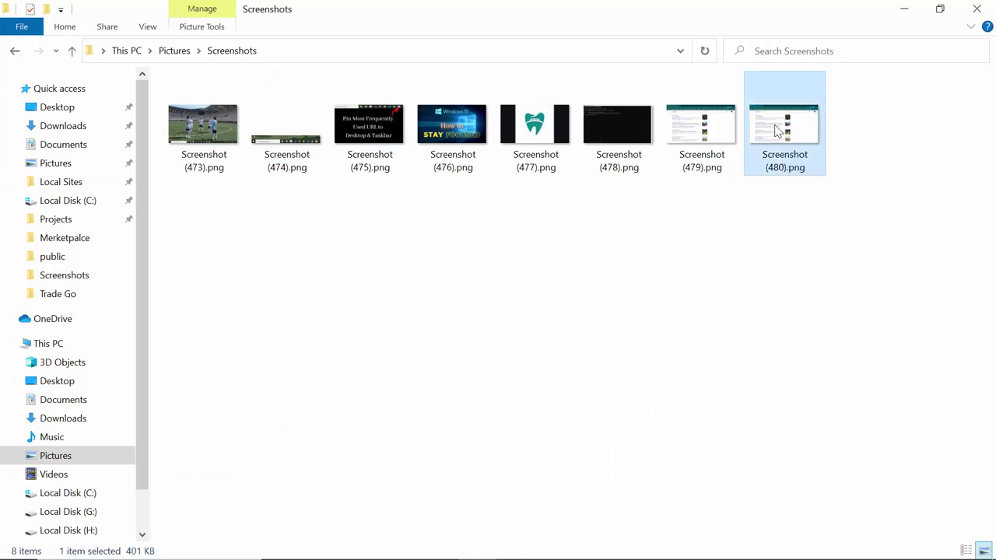
pyautogui.doubleClick(776, 131)
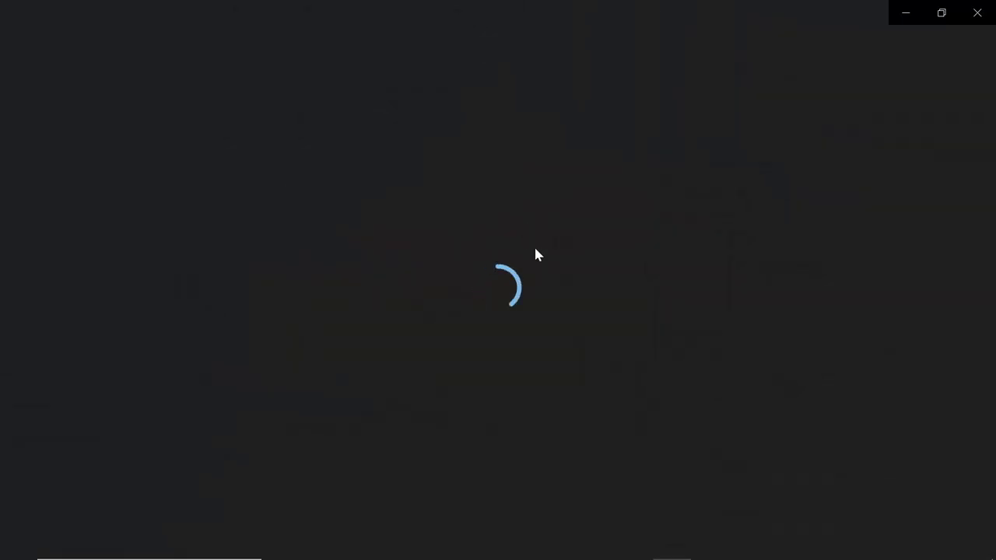
# Step: Zoom in and out on the sports-results screenshot in Photos, then close Photos
pyautogui.scroll(2, 420, 292)
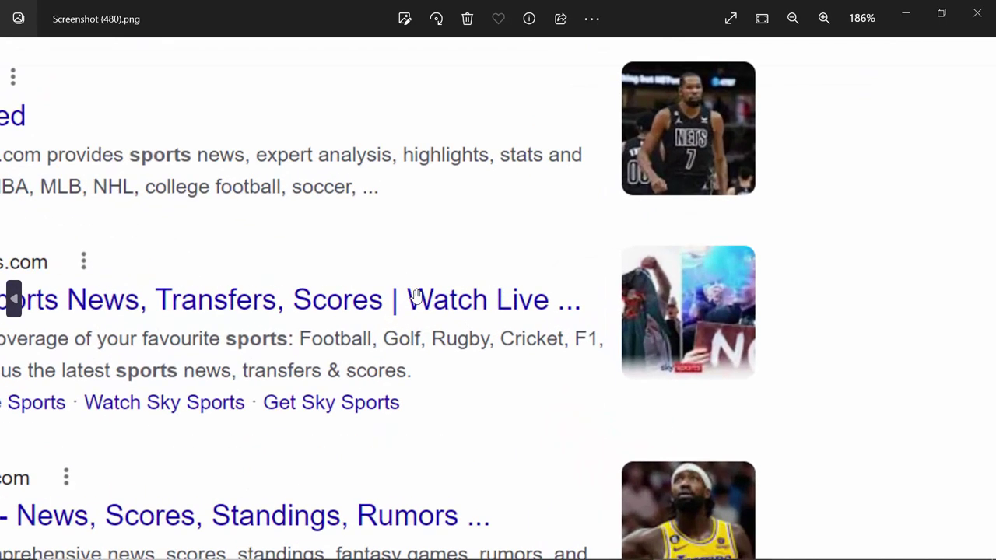
pyautogui.scroll(-2, 436, 288)
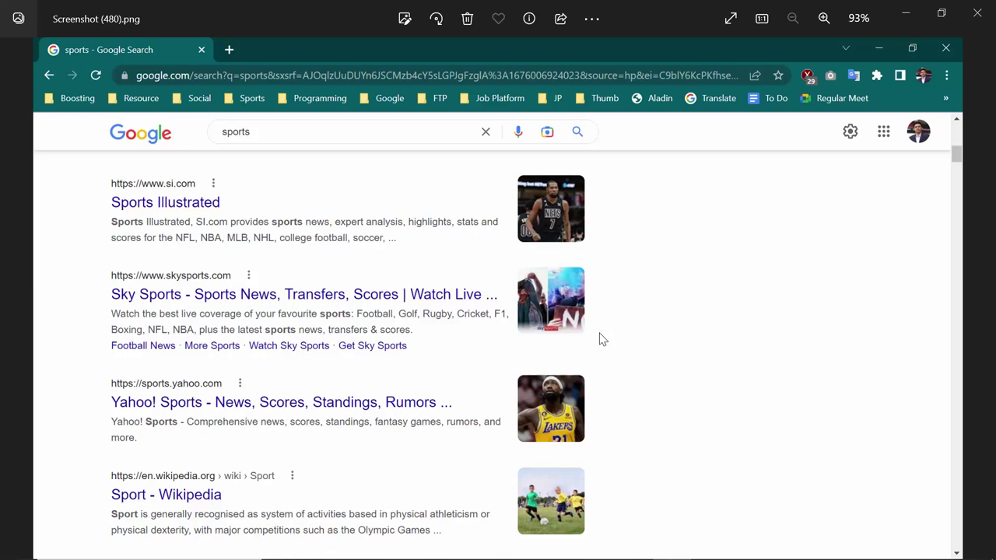
pyautogui.click(977, 17)
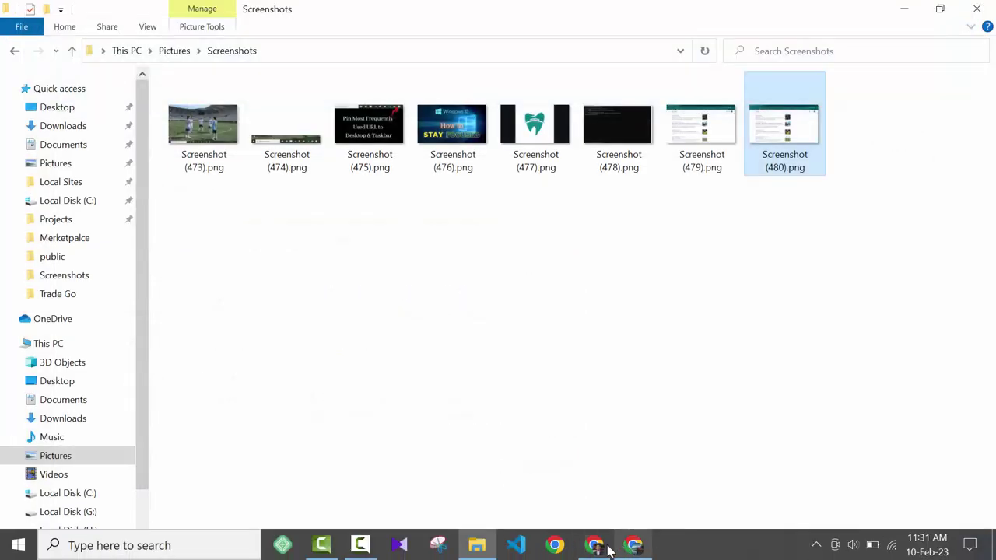
# Step: Replace the Google search with 'soccer' in Chrome
pyautogui.click(627, 547)
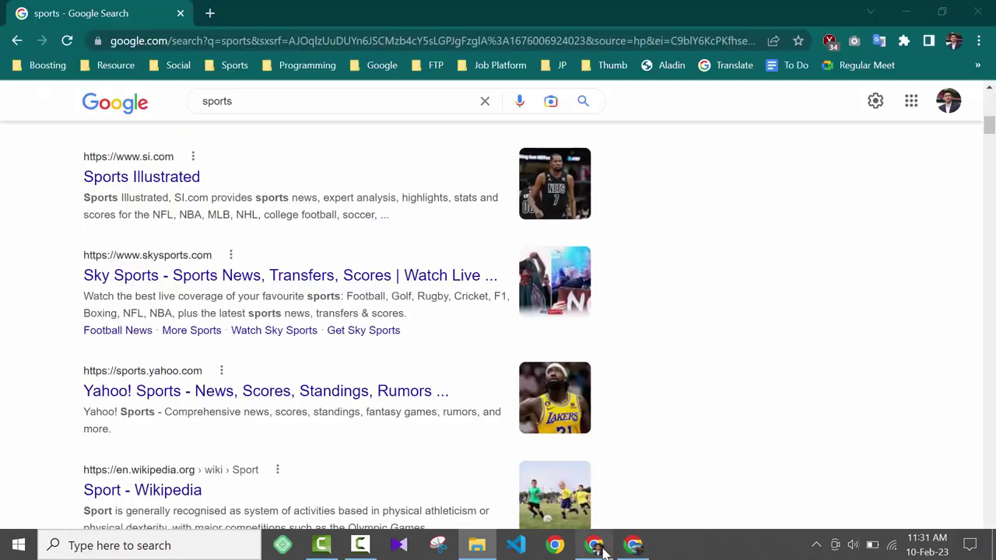
pyautogui.click(266, 106)
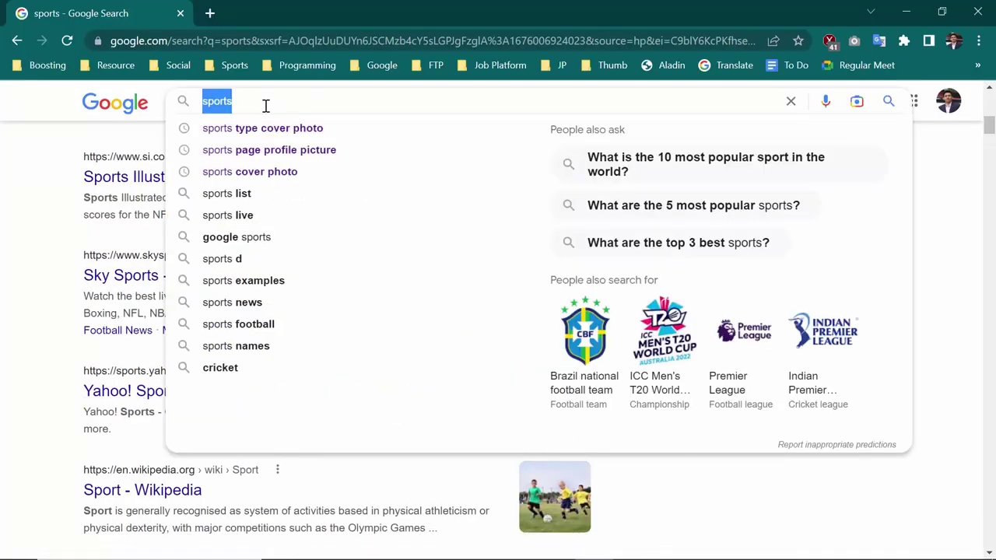
pyautogui.write('soccer')
pyautogui.press('Return')
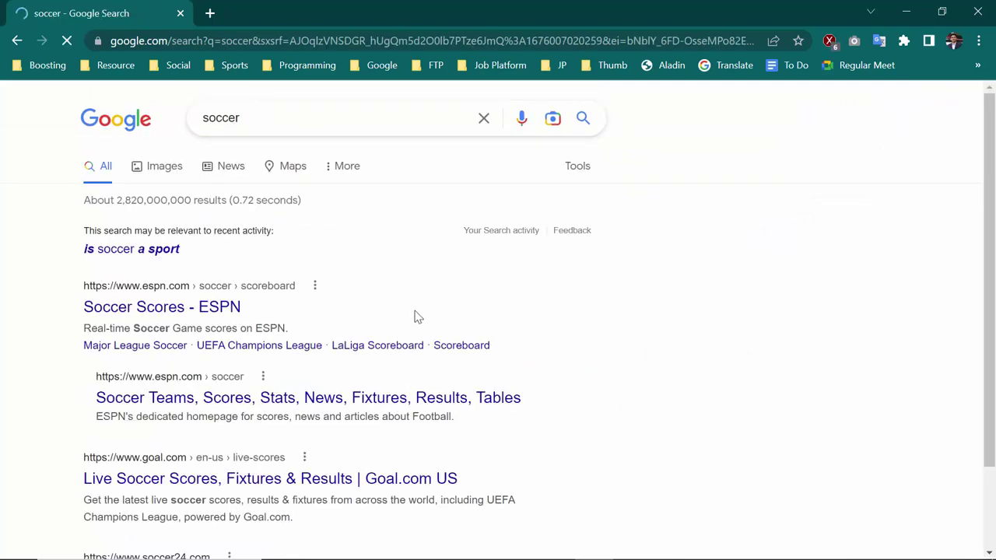
# Step: Browse the soccer results to ESPN's Football Scores page for 10 February 2023 fixtures
pyautogui.scroll(-2, 415, 316)
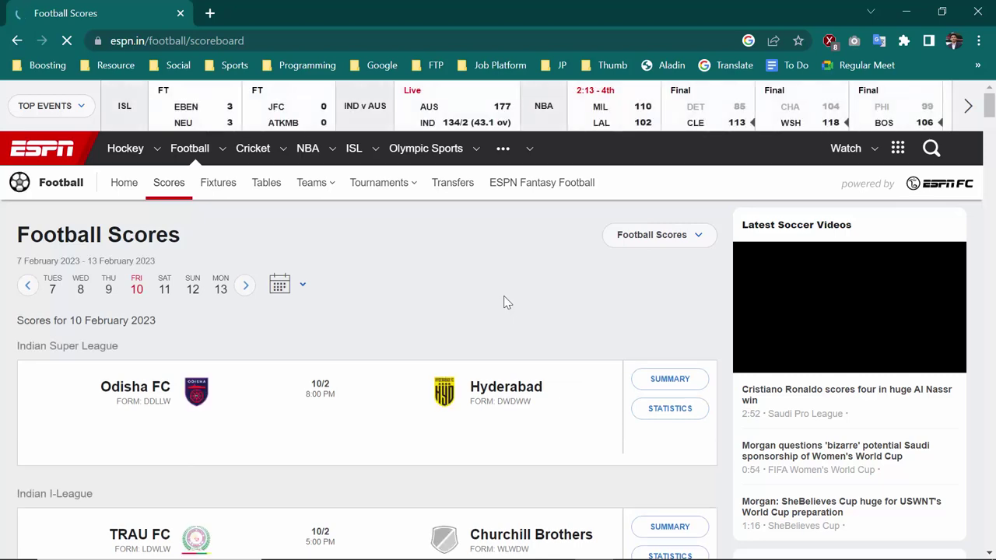
pyautogui.scroll(-1, 504, 302)
pyautogui.scroll(1, 378, 338)
pyautogui.scroll(-1, 382, 338)
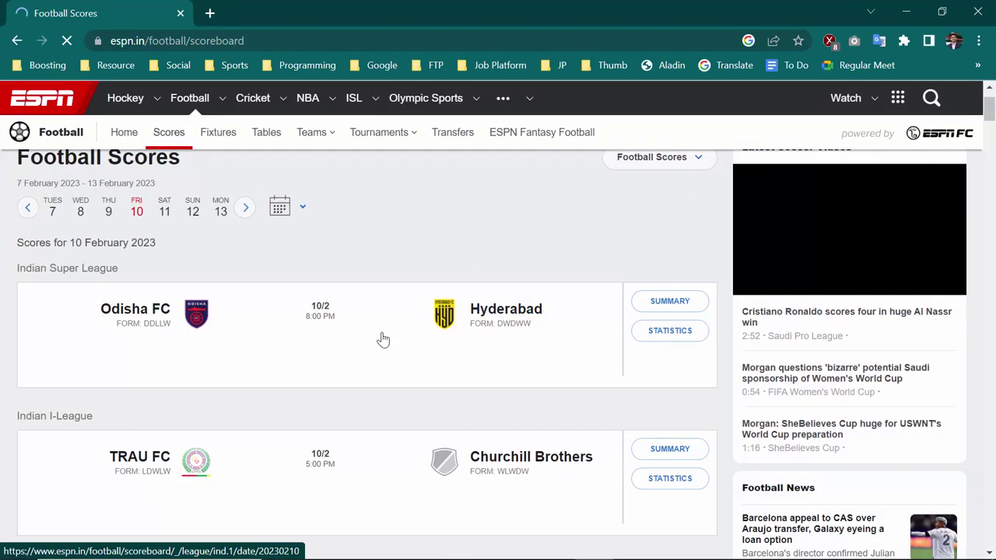
pyautogui.scroll(1, 309, 330)
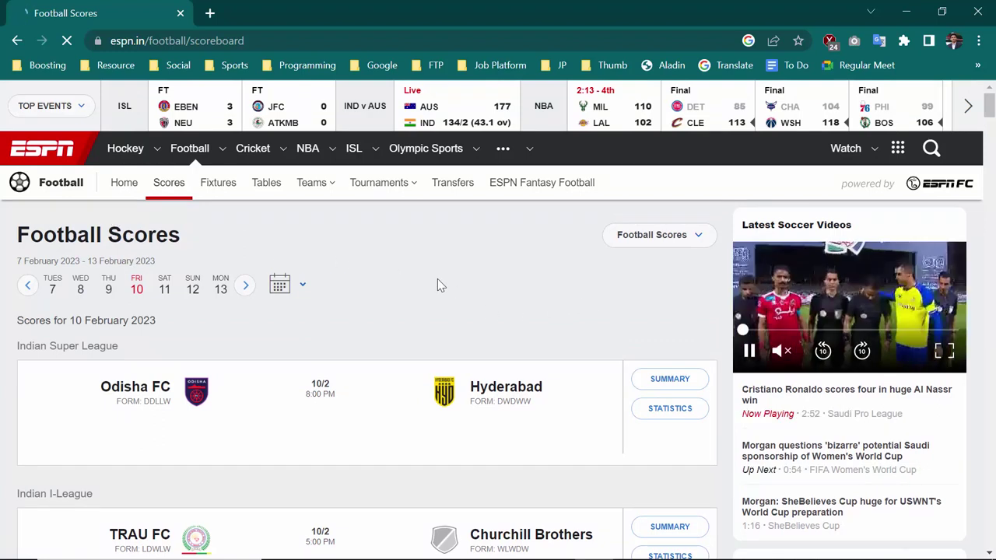
pyautogui.press('super')
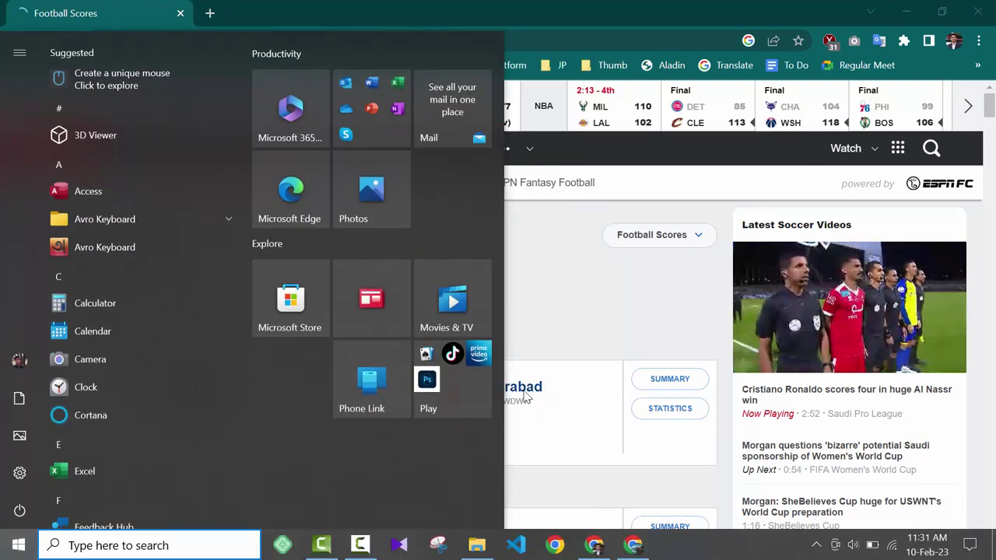
# Step: Search the Start menu for 'snip' and launch Snipping Tool
pyautogui.write('sni')
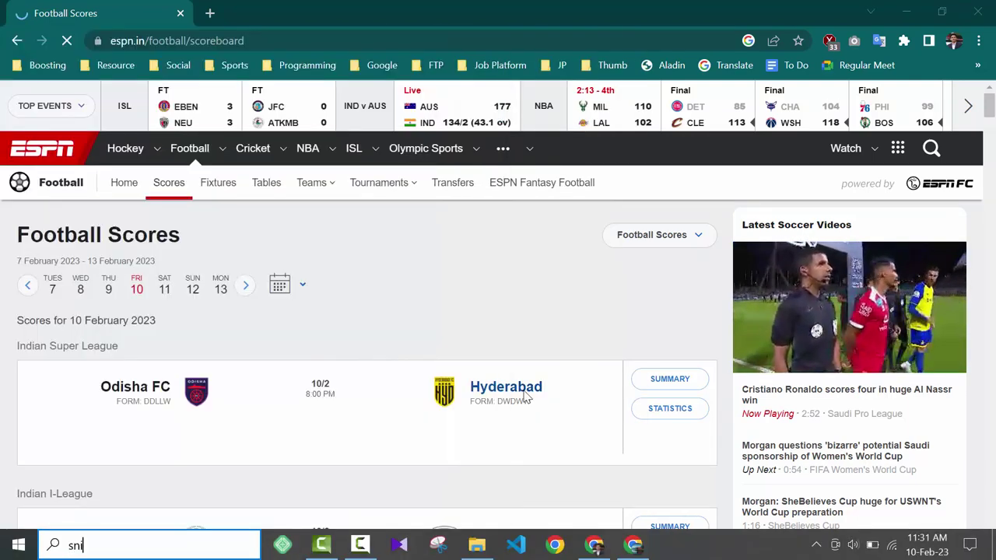
pyautogui.write('p')
pyautogui.click(187, 109)
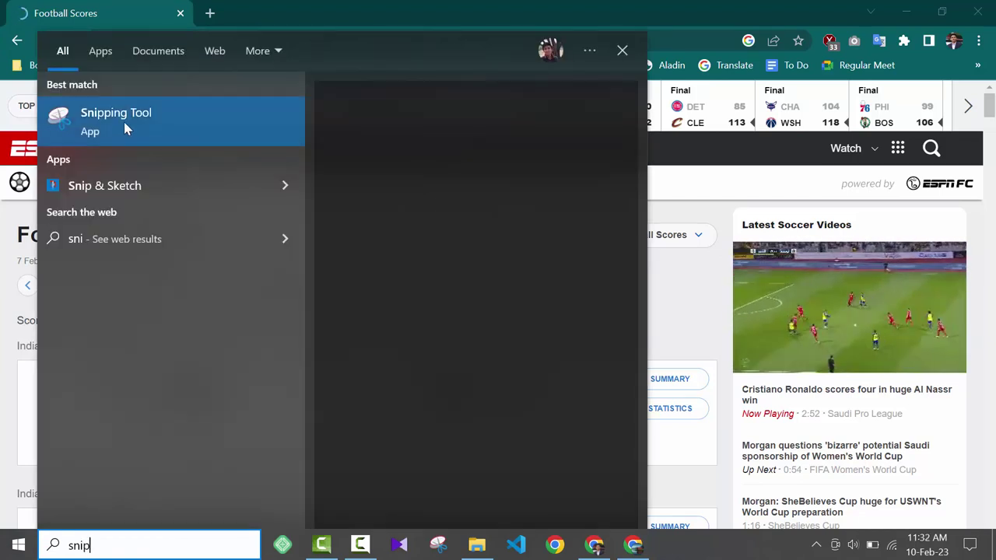
pyautogui.write('p')
pyautogui.click(84, 126)
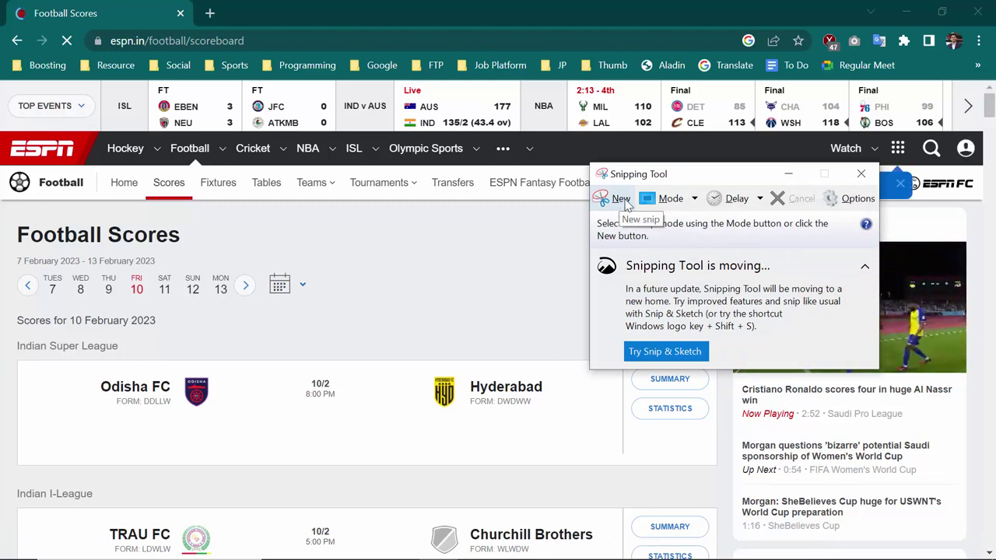
# Step: Snip ESPN's Football Scores section, from its top-left down to the Indian I-League heading
pyautogui.click(622, 205)
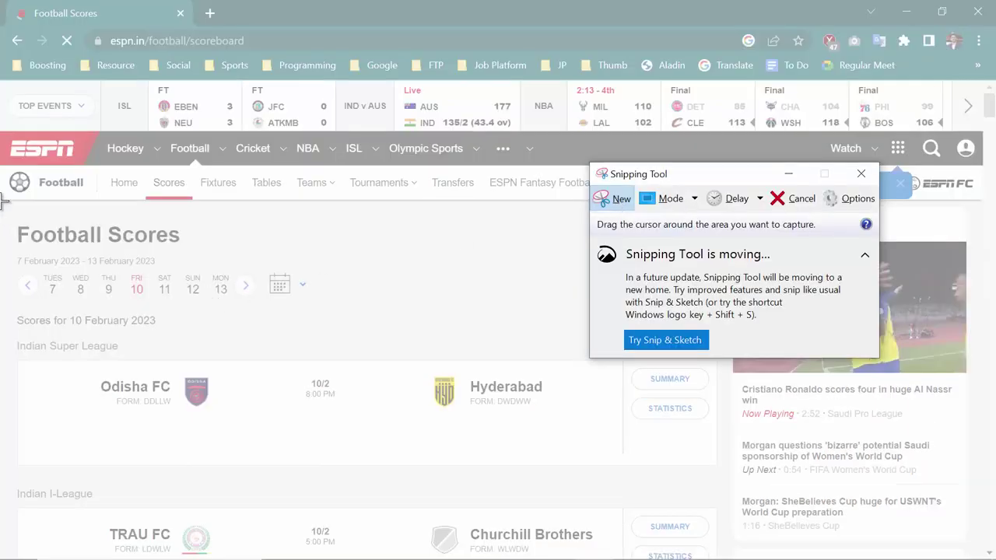
pyautogui.moveTo(4, 201); pyautogui.dragTo(730, 501)
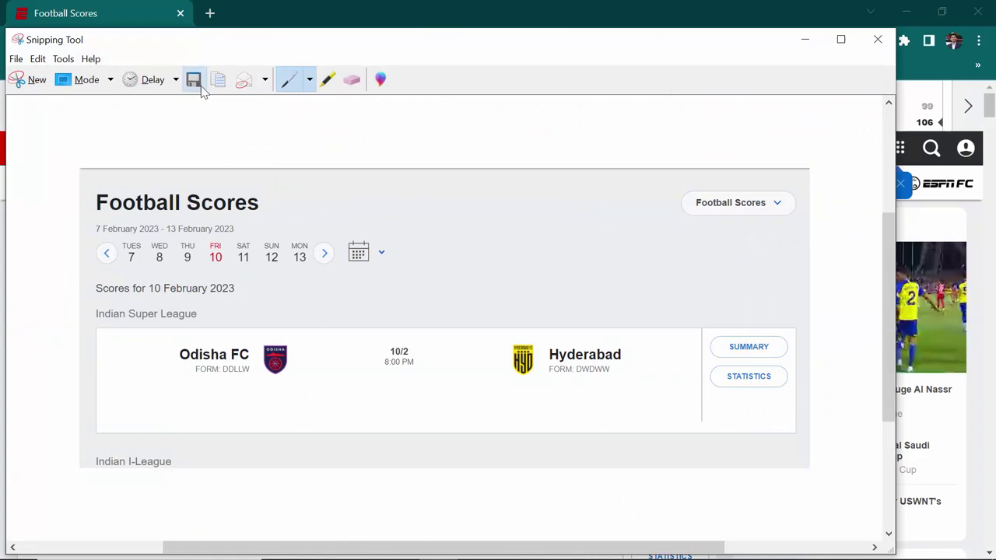
# Step: Save the Football Scores snip in the Desktop folder under the name Capture.PNG
pyautogui.click(199, 86)
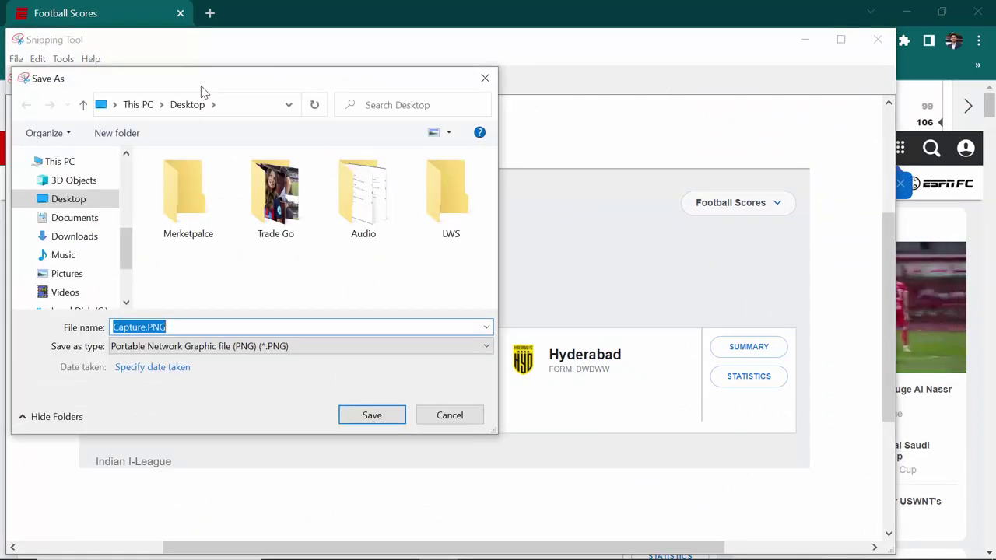
pyautogui.scroll(8, 66, 268)
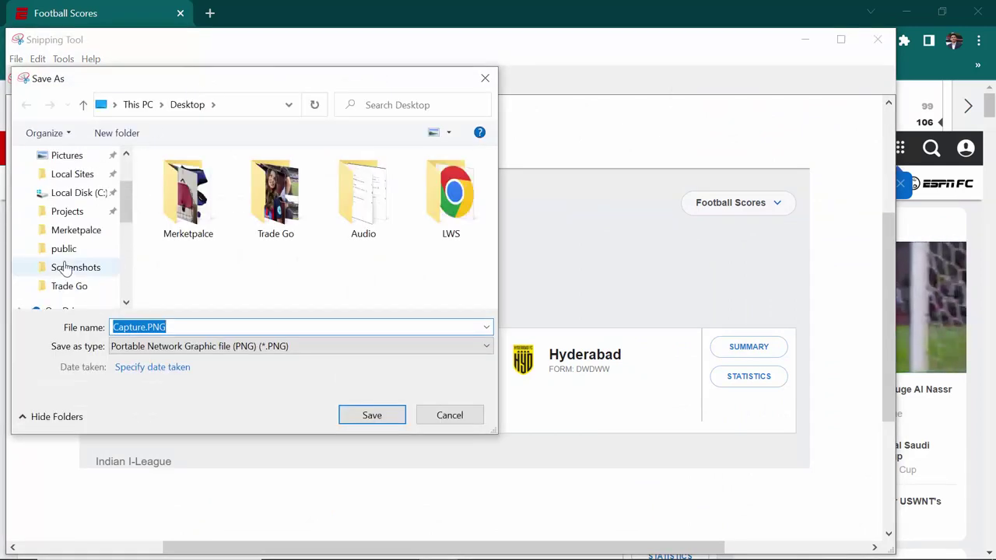
pyautogui.click(68, 186)
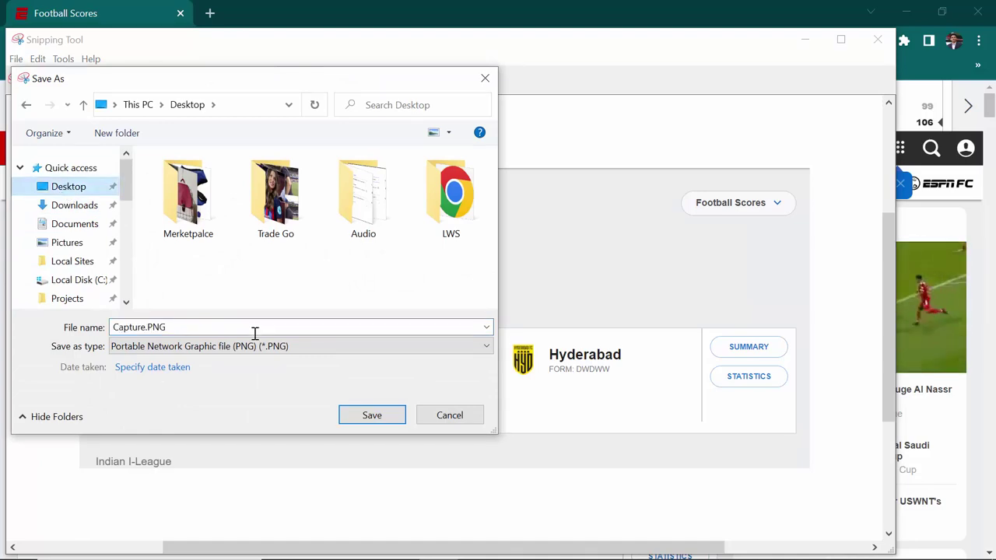
pyautogui.click(392, 416)
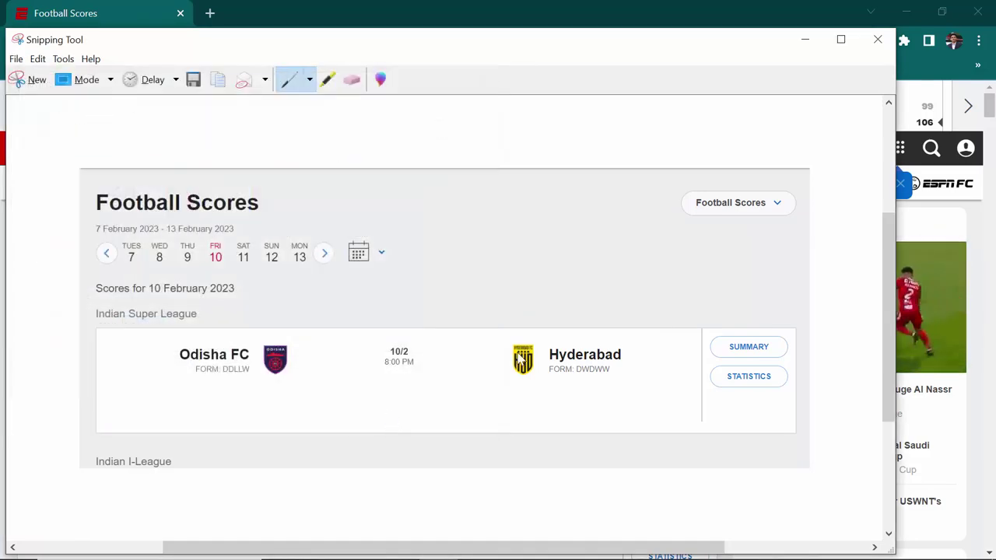
# Step: Minimize Snipping Tool, Chrome and File Explorer to reveal the desktop
pyautogui.click(805, 39)
pyautogui.click(905, 14)
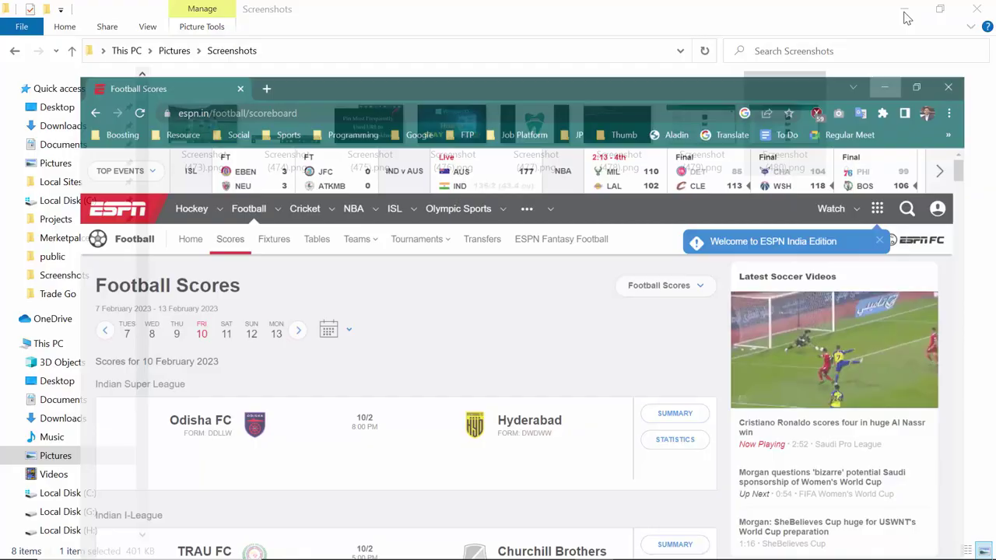
pyautogui.click(905, 14)
pyautogui.click(907, 12)
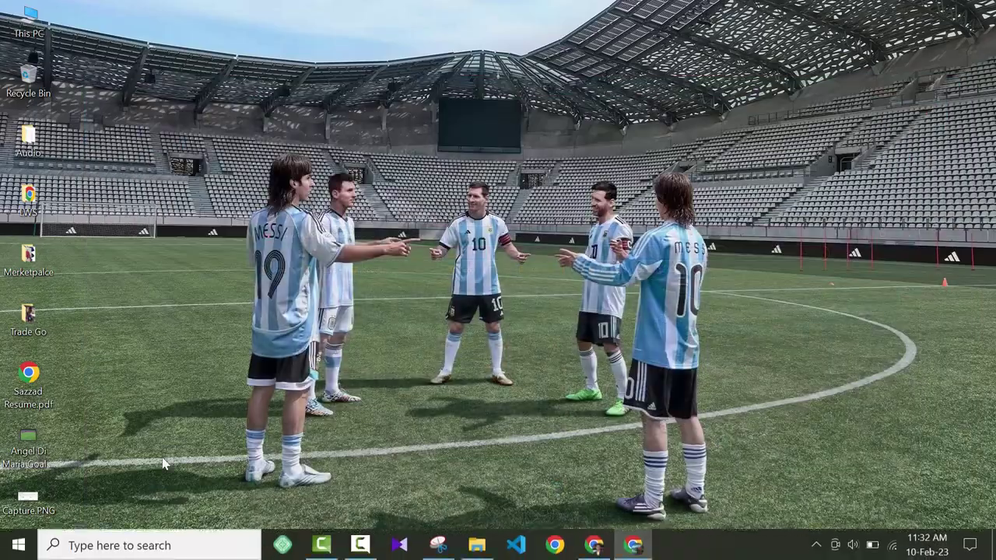
# Step: Open Capture.PNG from the desktop in Photos, zoom in and out, then close it
pyautogui.doubleClick(56, 487)
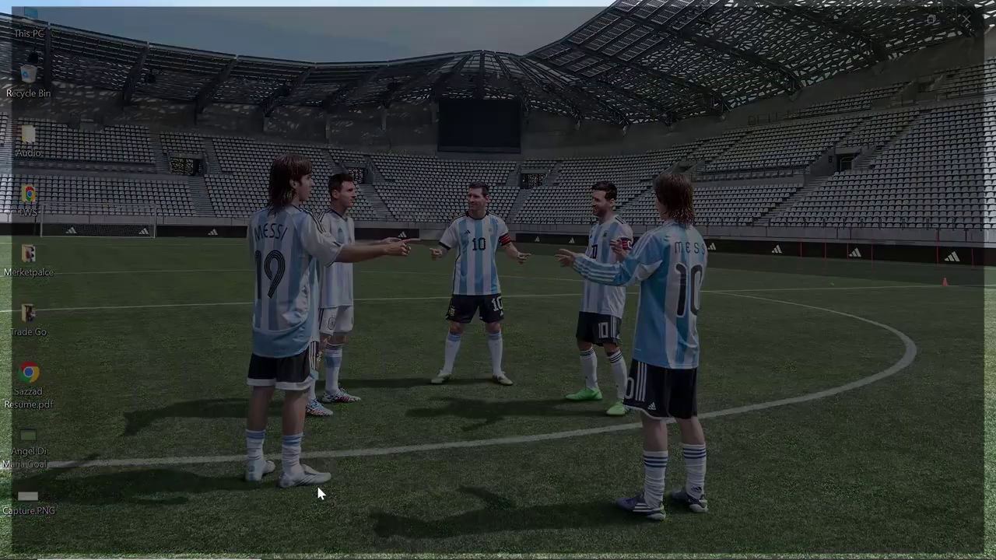
pyautogui.scroll(2, 482, 298)
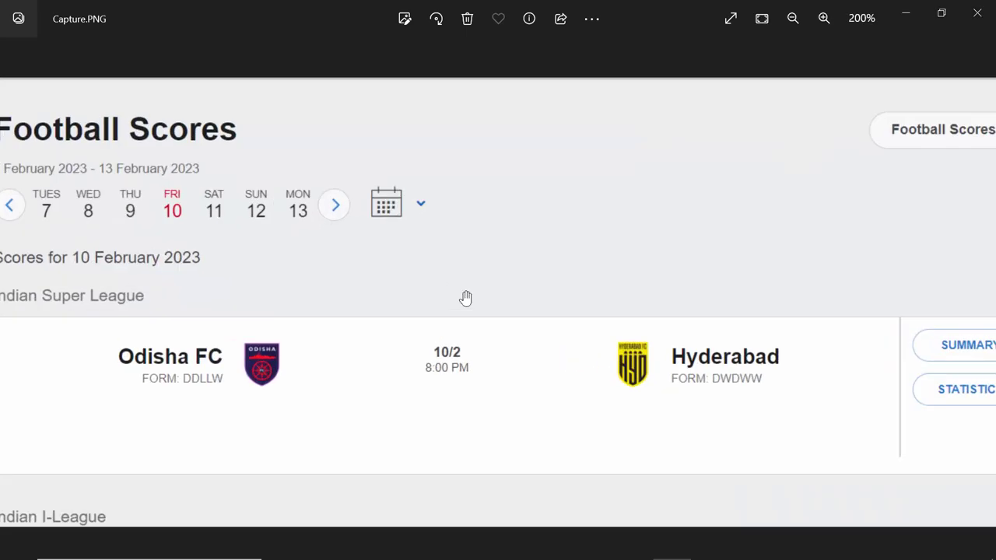
pyautogui.scroll(-2, 465, 298)
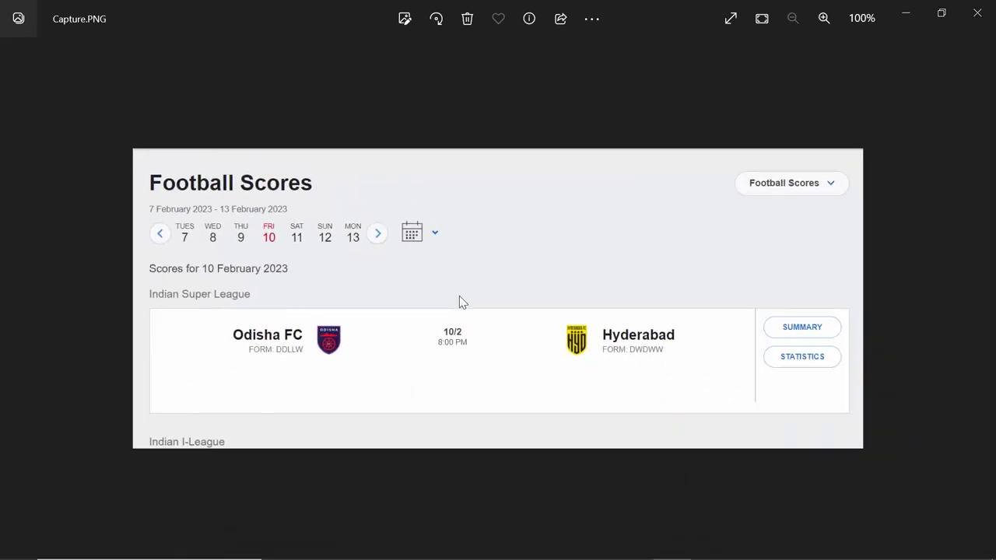
pyautogui.click(978, 12)
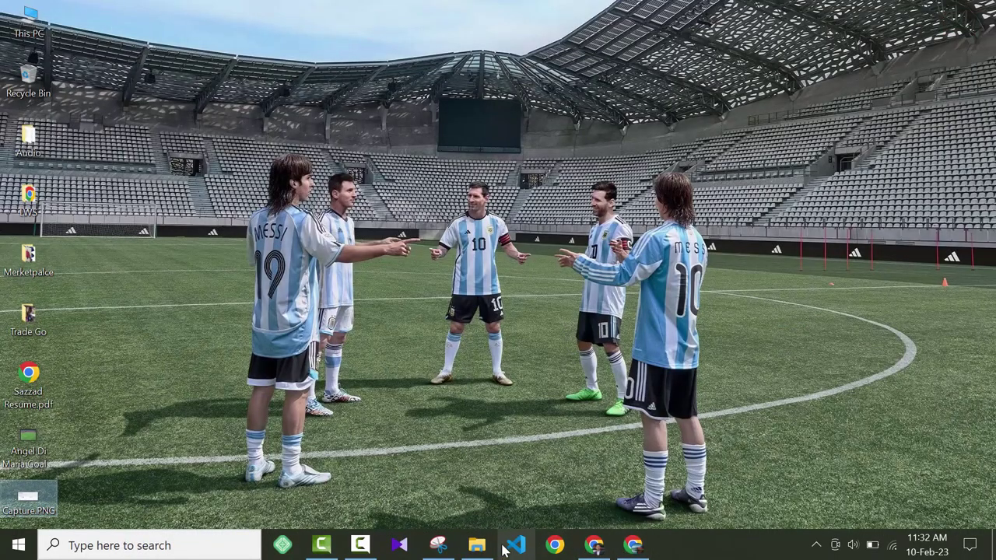
# Step: Open Instagram from Chrome's Social bookmarks folder and scroll the feed to the wedding photo
pyautogui.click(593, 547)
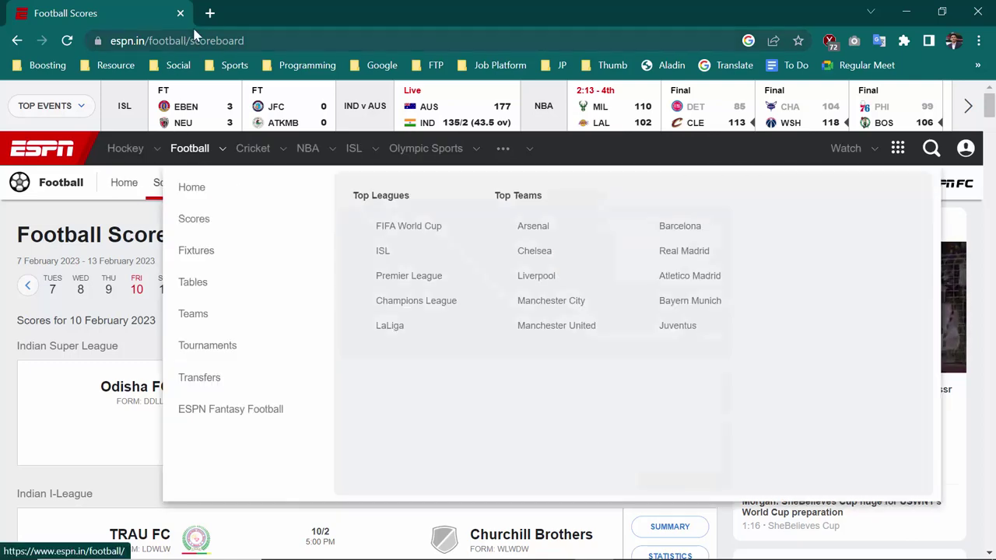
pyautogui.click(195, 37)
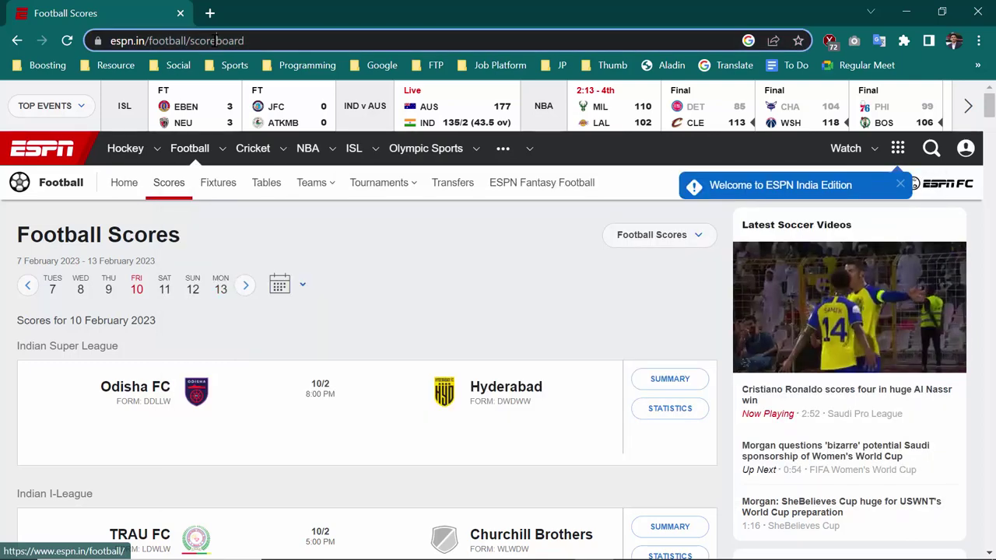
pyautogui.click(179, 68)
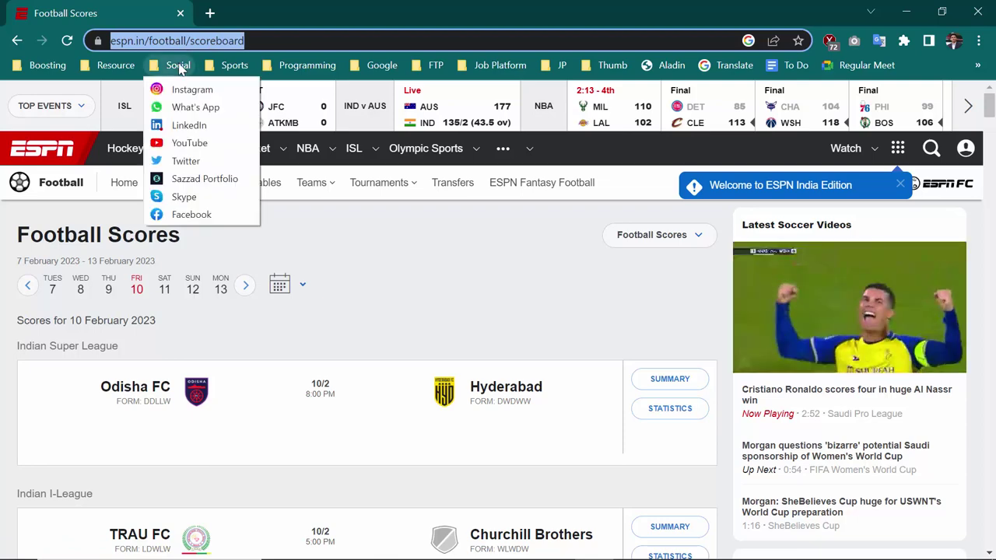
pyautogui.click(180, 90)
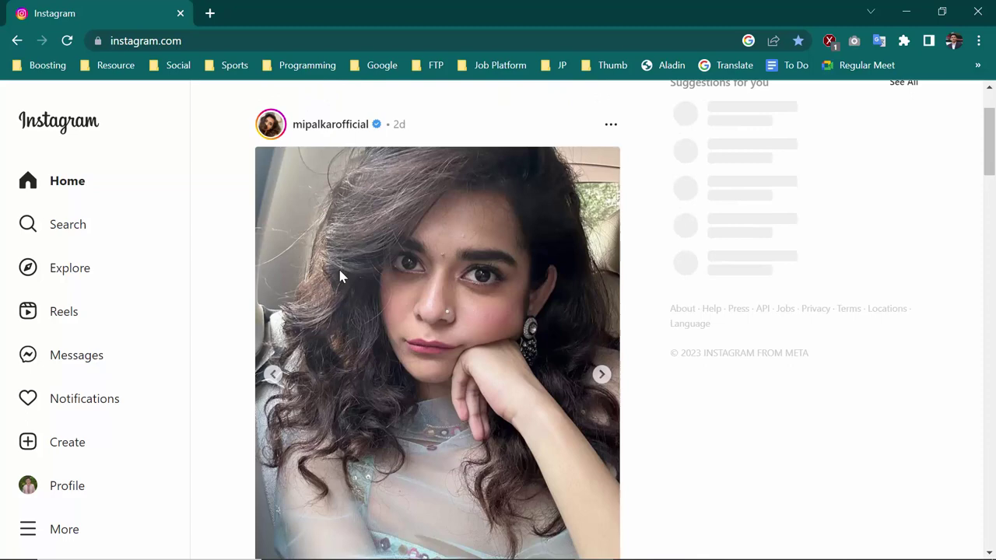
pyautogui.scroll(-7, 340, 276)
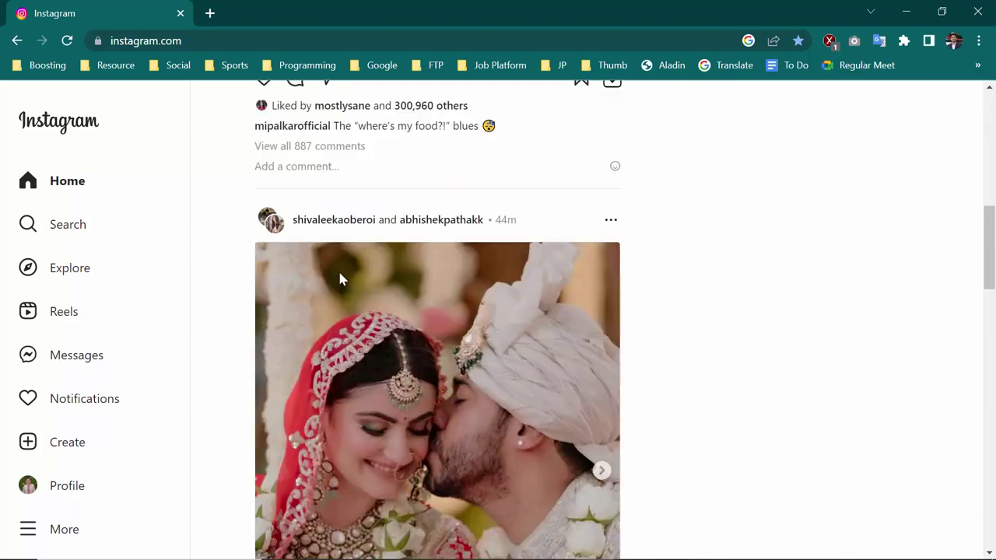
pyautogui.scroll(-2, 340, 278)
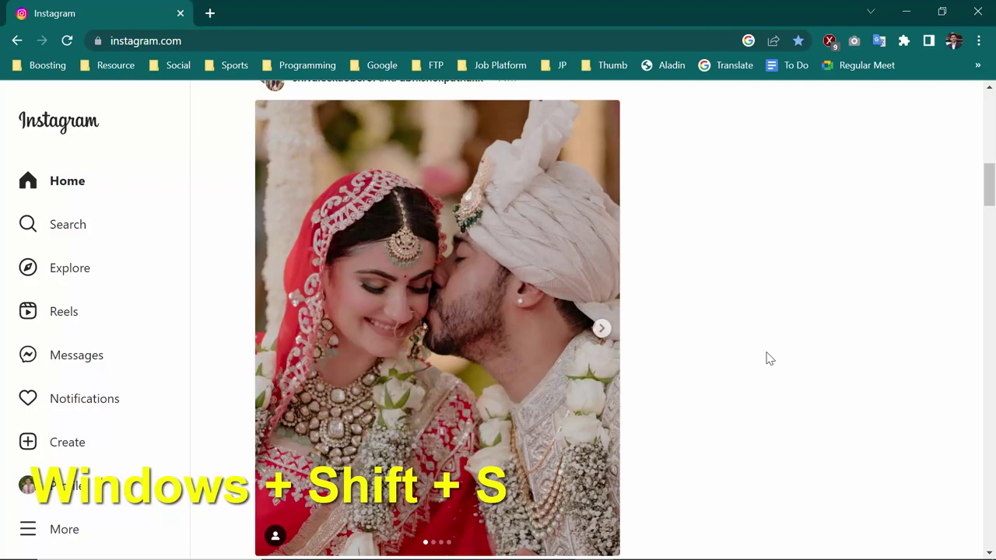
# Step: Snip a rectangle around the Instagram wedding photo with Win+Shift+S and open it from the notification
pyautogui.press('super+shift+s')
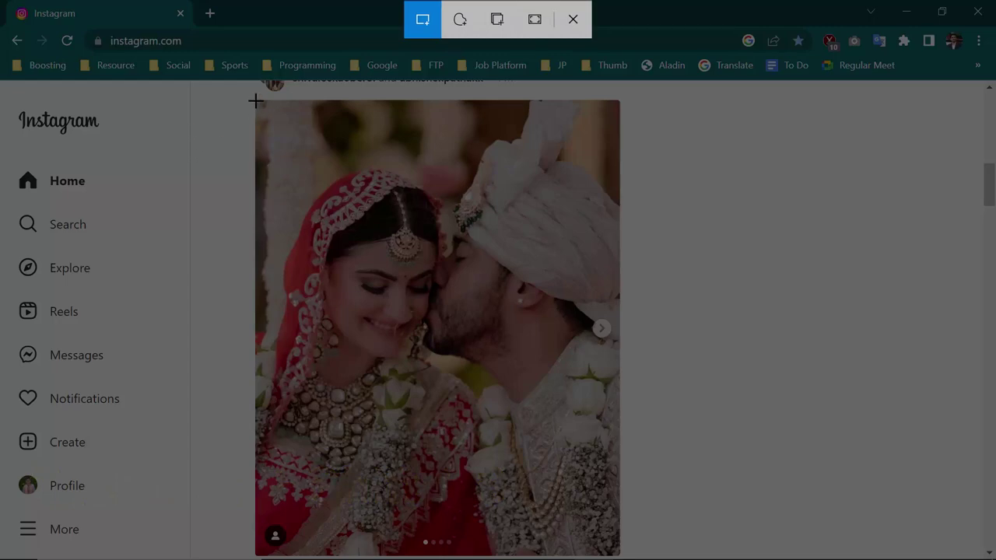
pyautogui.moveTo(257, 102); pyautogui.dragTo(624, 549)
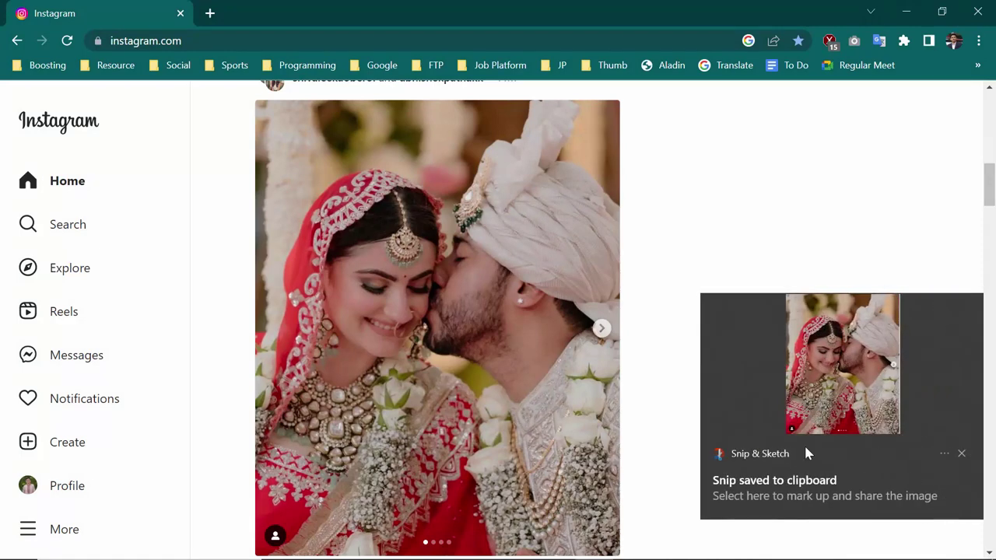
pyautogui.click(870, 400)
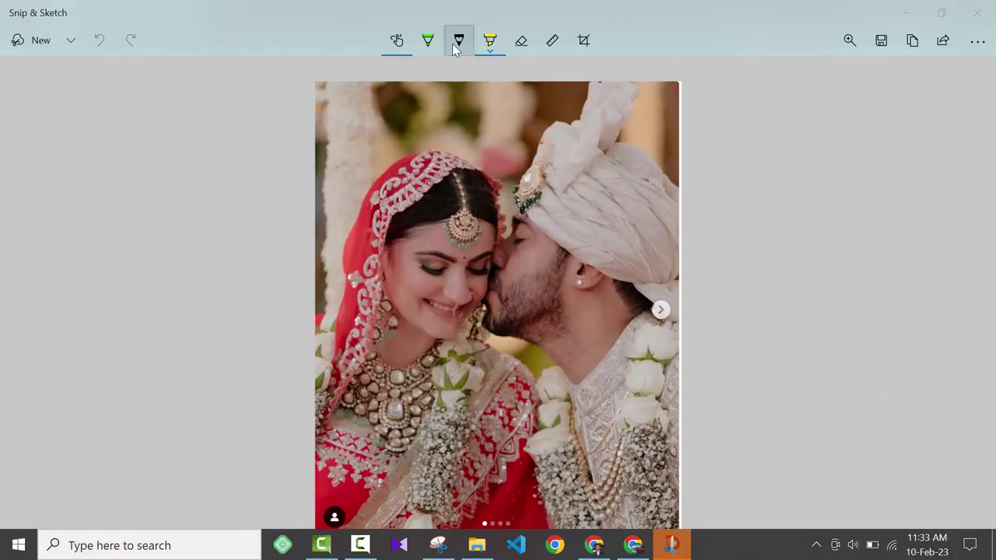
# Step: Save the wedding snip to the Desktop as Screenshot 2023-02-10 113341.png, then minimize Snip & Sketch and Chrome
pyautogui.click(881, 42)
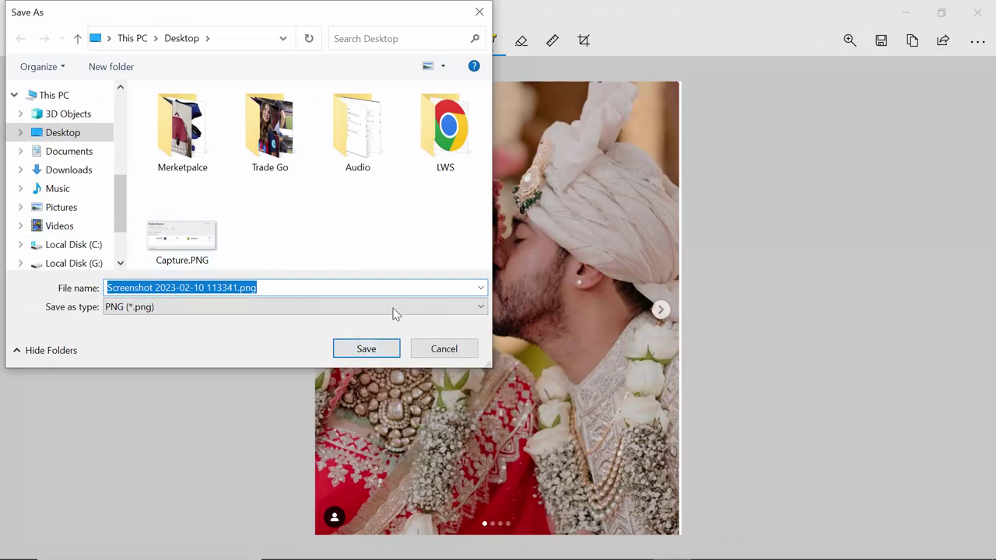
pyautogui.click(370, 350)
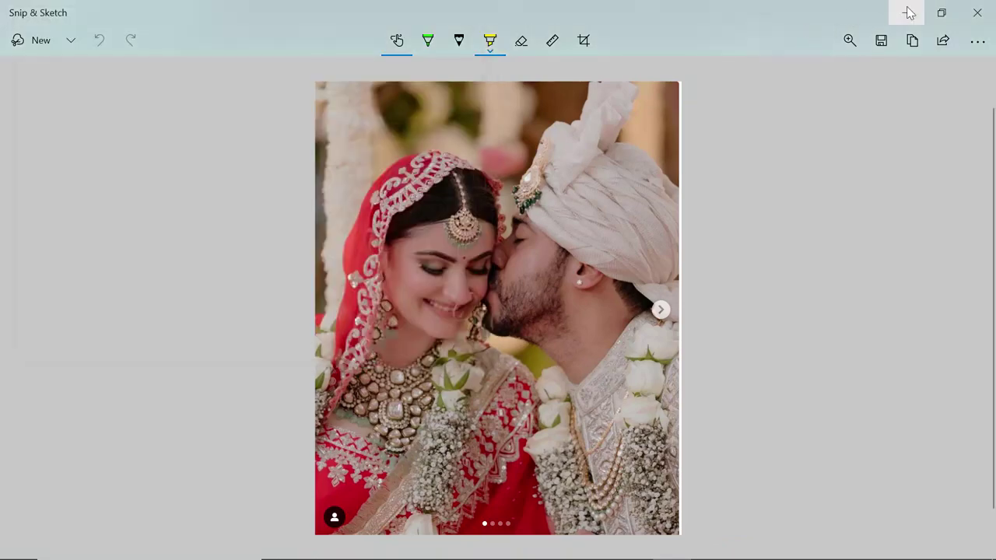
pyautogui.click(907, 11)
pyautogui.click(908, 11)
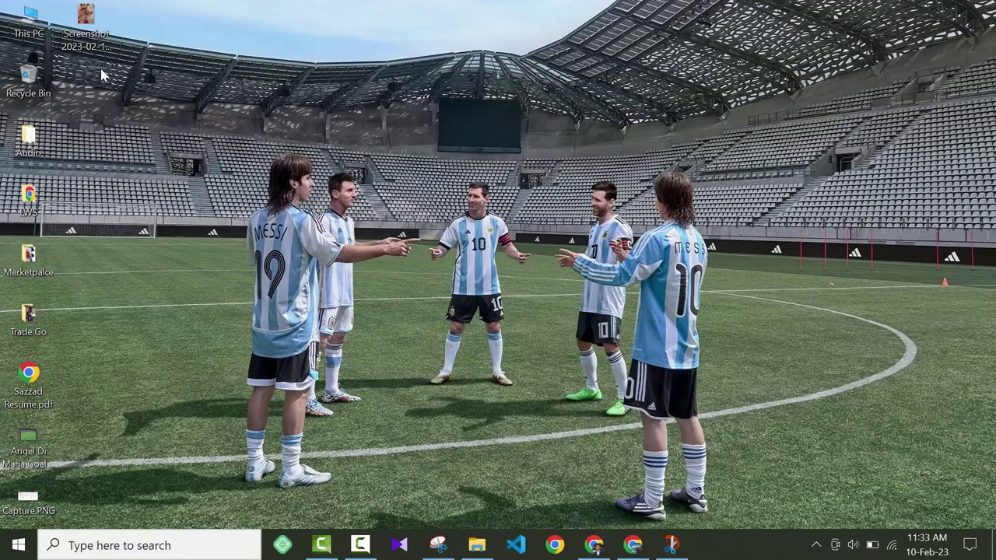
# Step: Open Screenshot 2023-02-10 113341.png from the Desktop in Photos and zoom in and out to inspect it
pyautogui.doubleClick(86, 23)
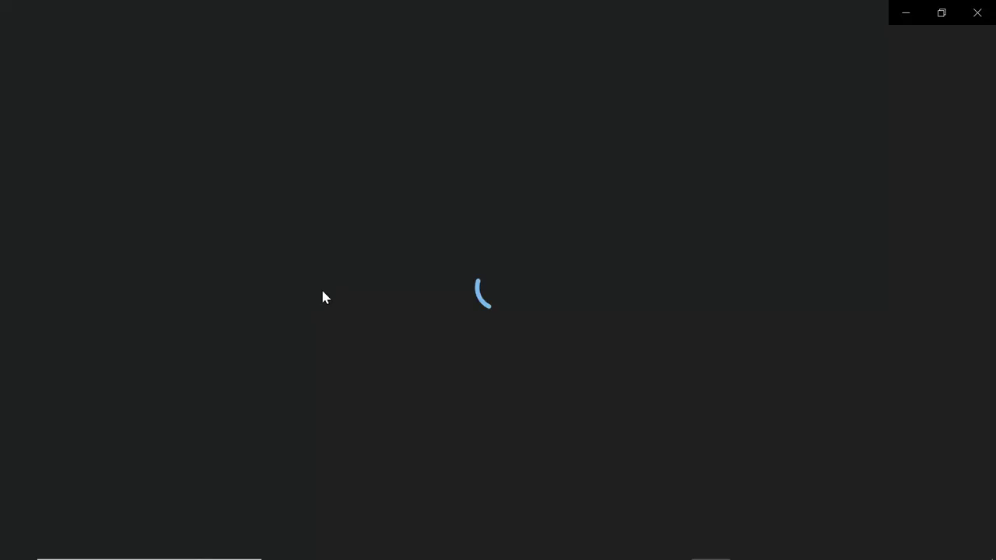
pyautogui.scroll(2, 446, 353)
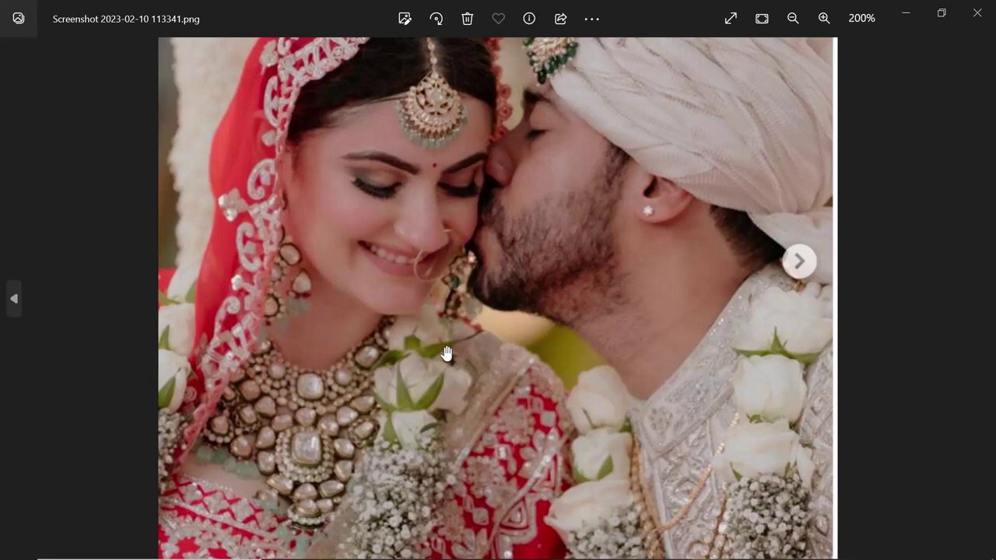
pyautogui.scroll(-2, 450, 352)
pyautogui.scroll(2, 496, 345)
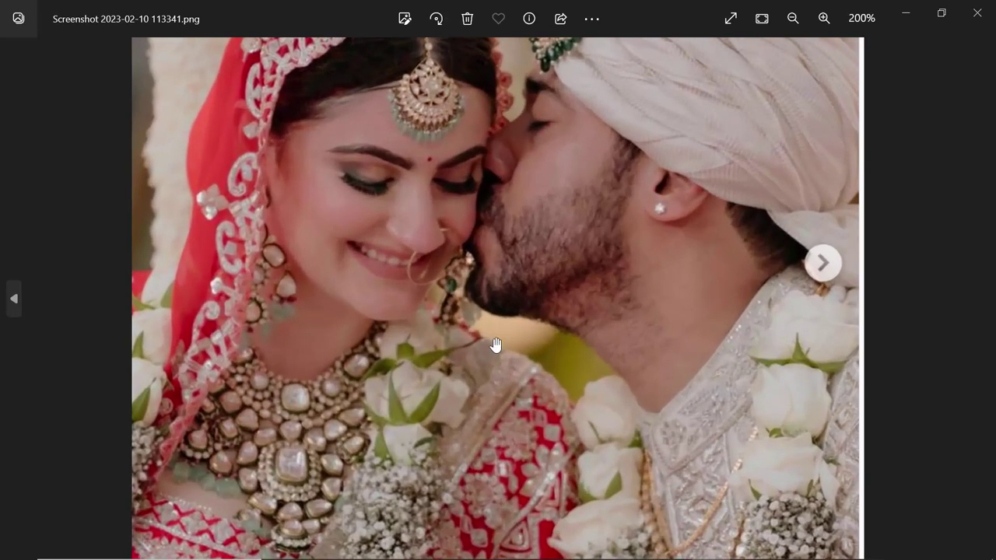
pyautogui.scroll(-2, 496, 345)
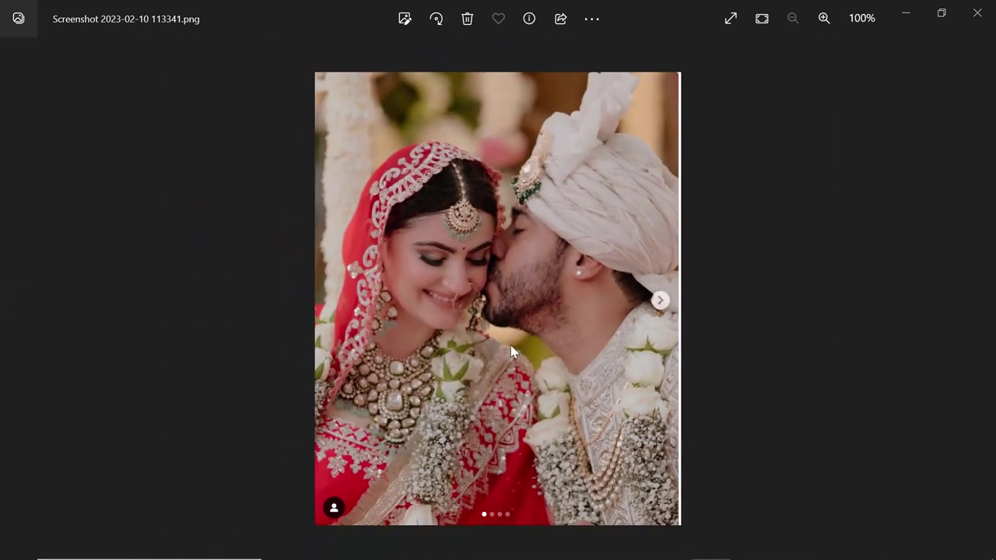